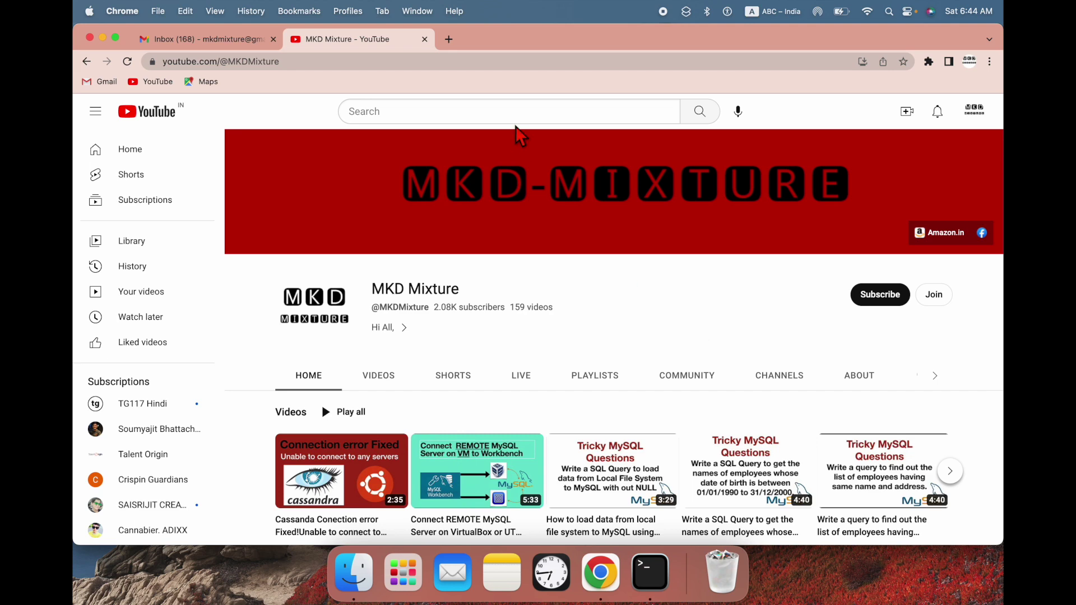
Open a new Chrome tab beside the YouTube channel page
click(448, 39)
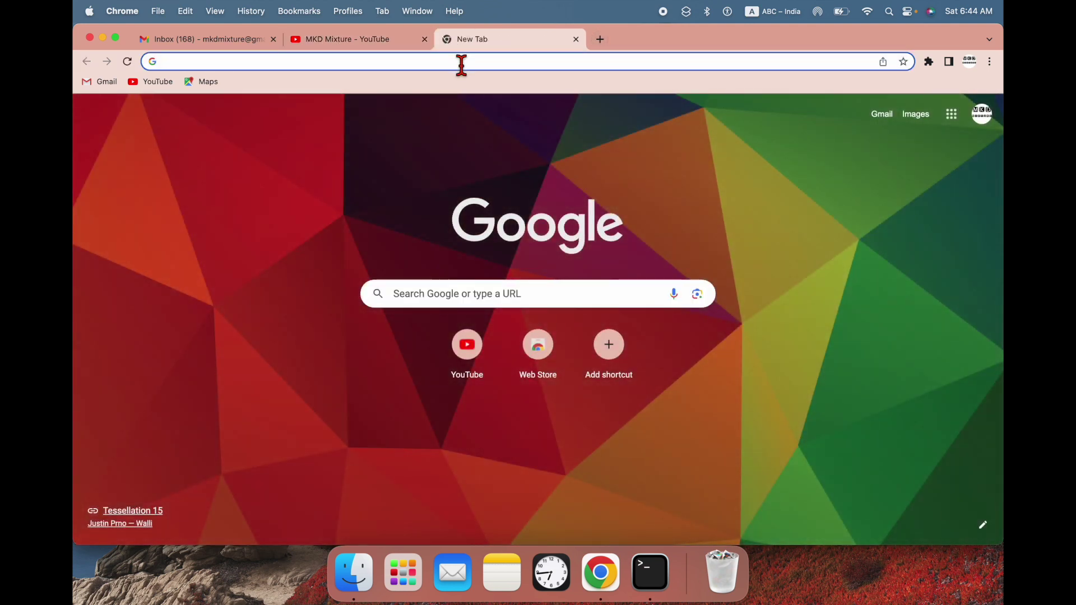
text(databricks community edition)
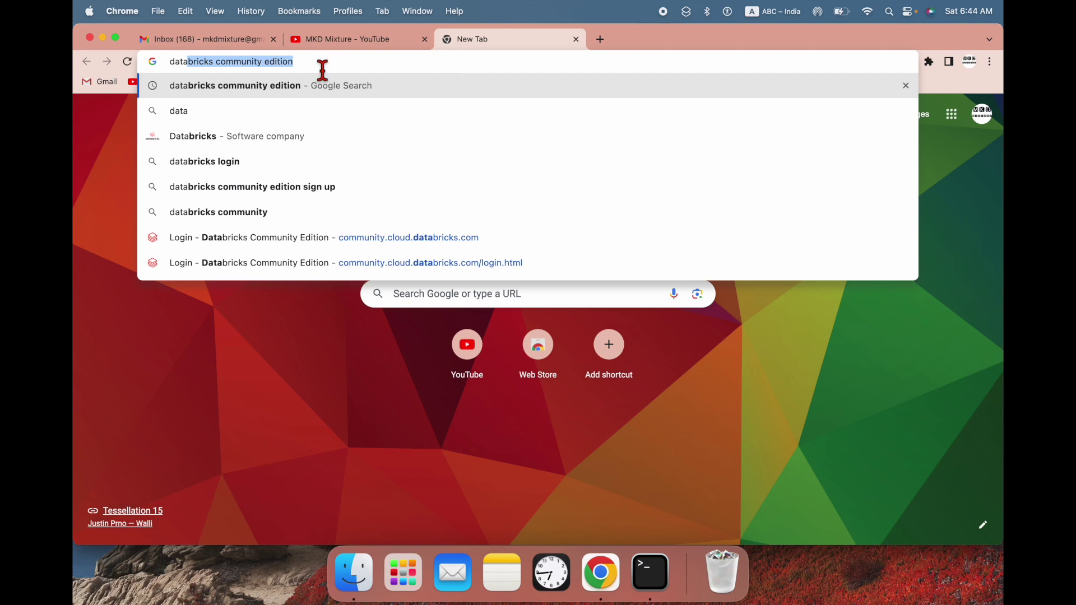
Search Google for 'databricks community edition' and open the Community Edition sign-up result
key(Right)
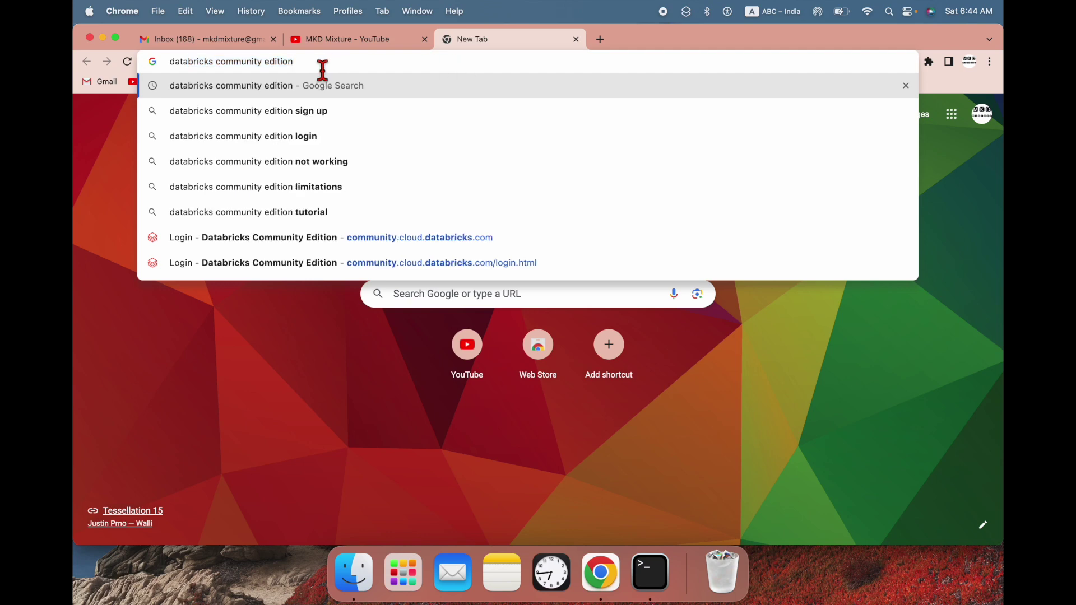
key(Return)
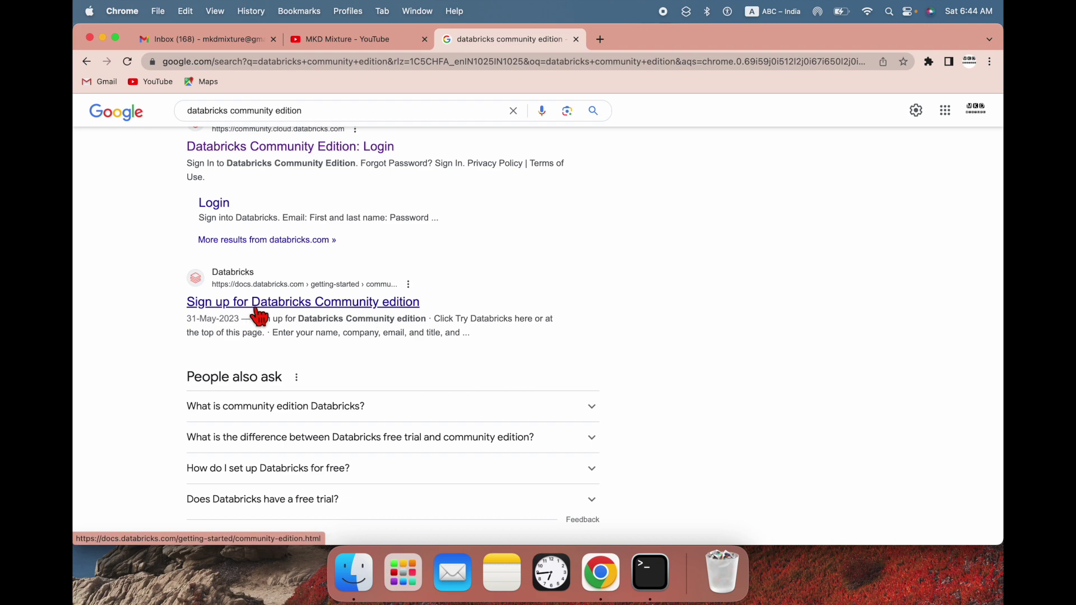
click(253, 303)
scroll(657, 401, down, 8)
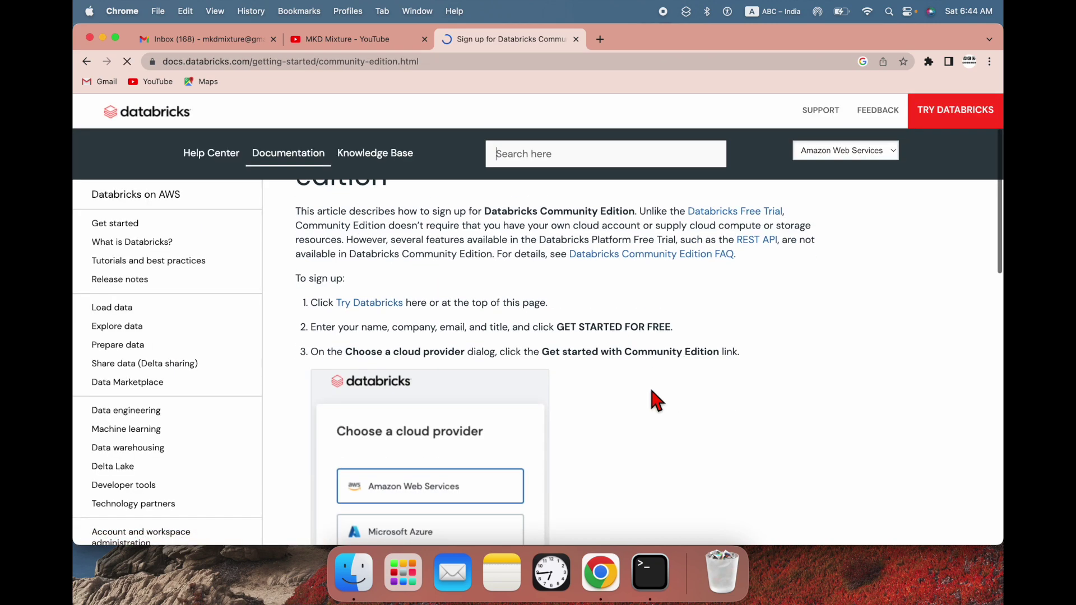
scroll(657, 401, down, 8)
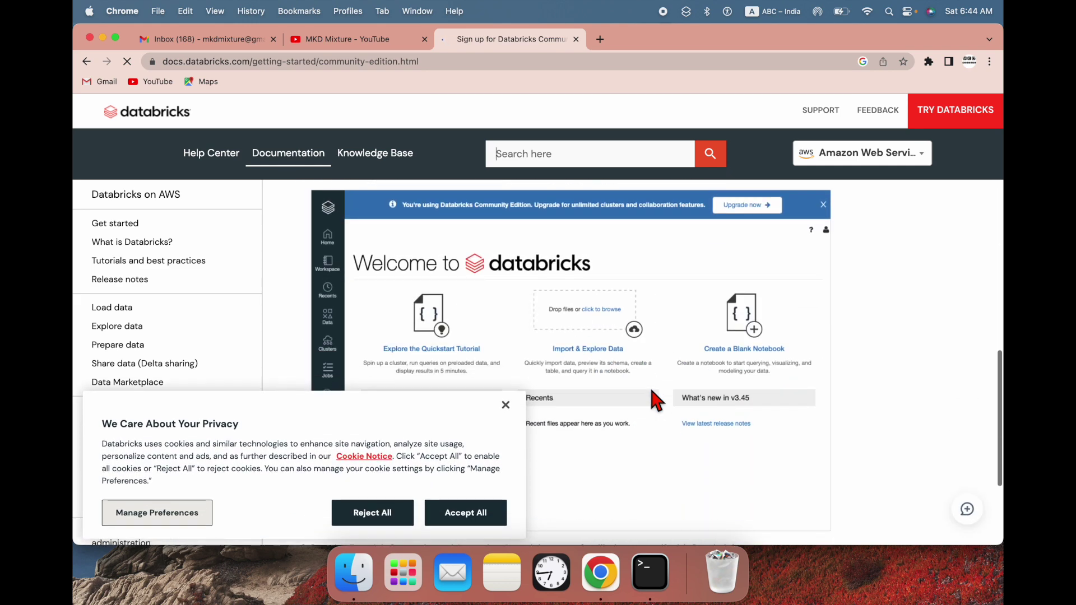
scroll(657, 401, up, 8)
scroll(657, 401, up, 3)
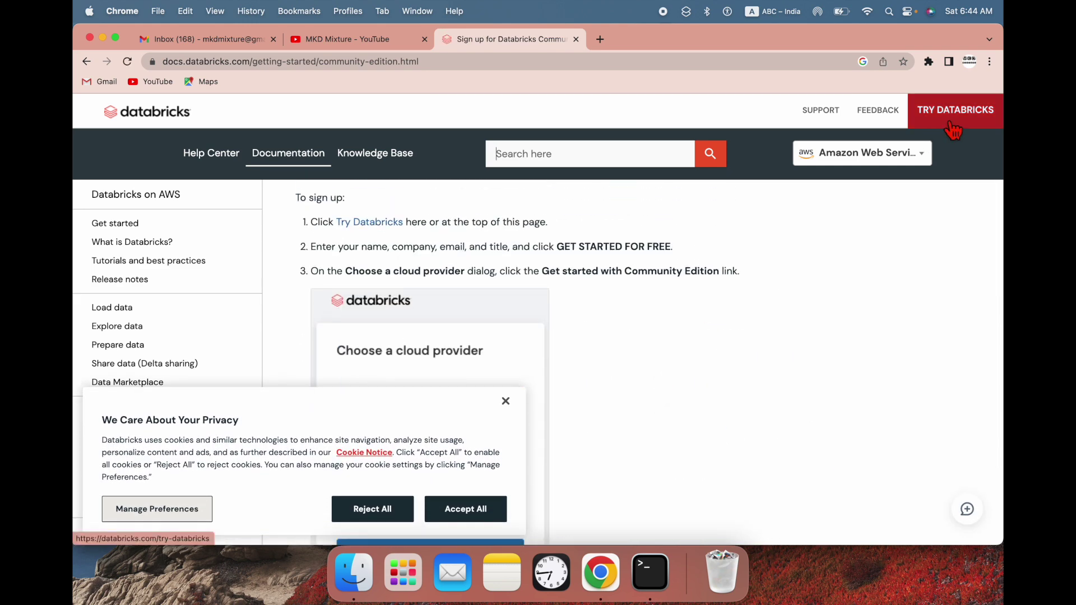
Start the free Databricks trial from the docs page and dismiss the cookie notice
click(954, 126)
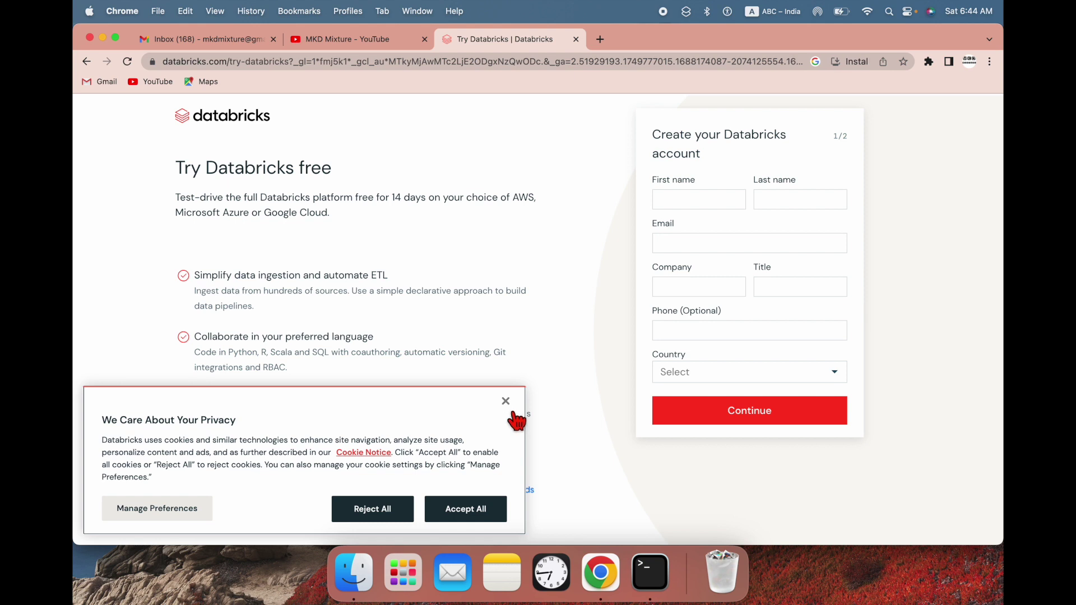
click(506, 414)
Enter the first name, last name and email address, correcting an email typo
click(703, 204)
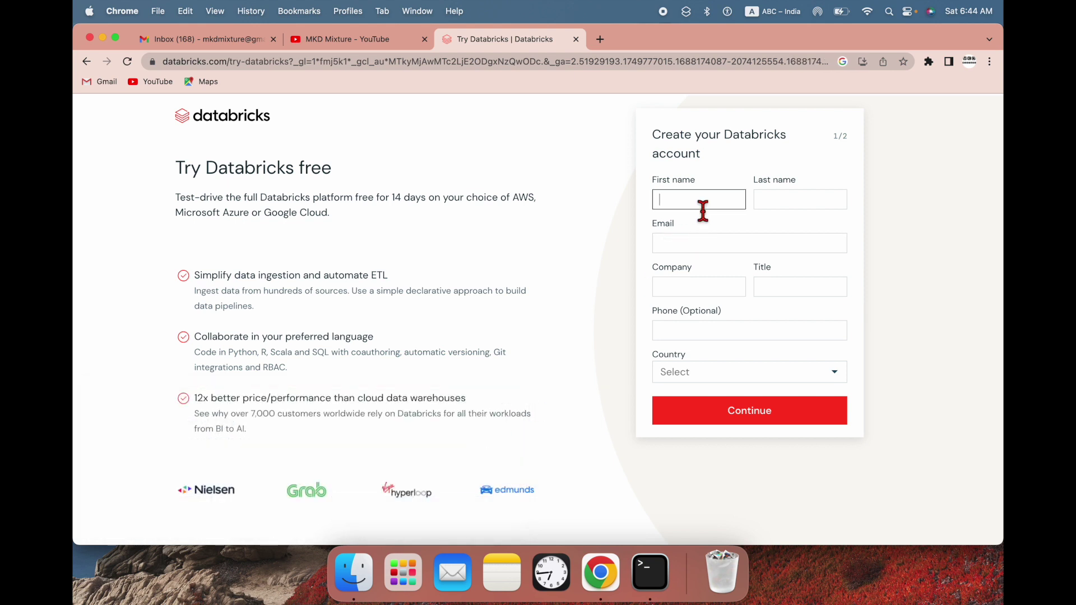
text(KD)
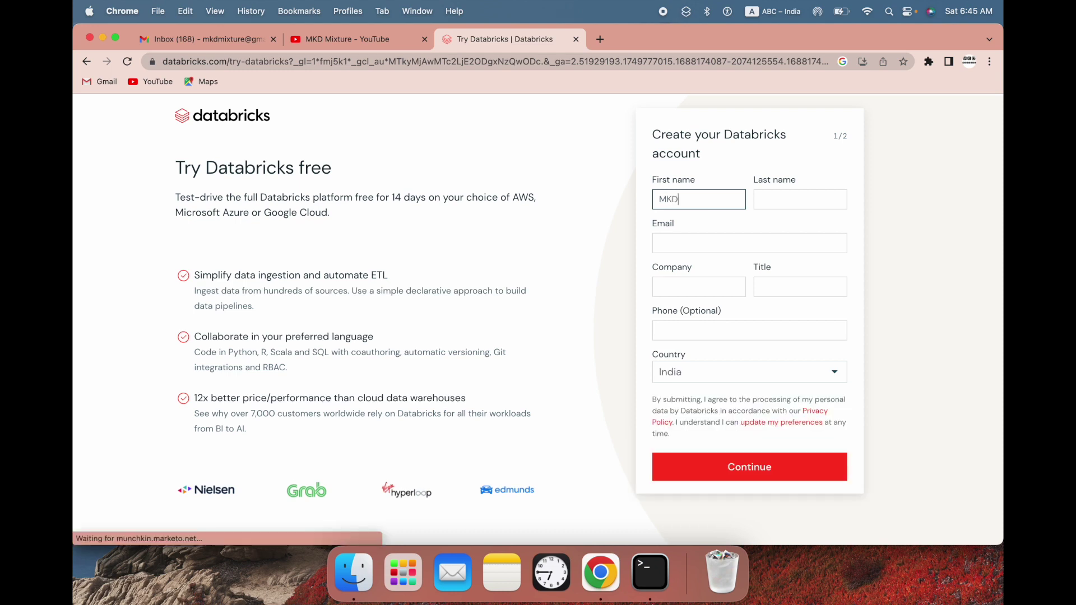
click(793, 199)
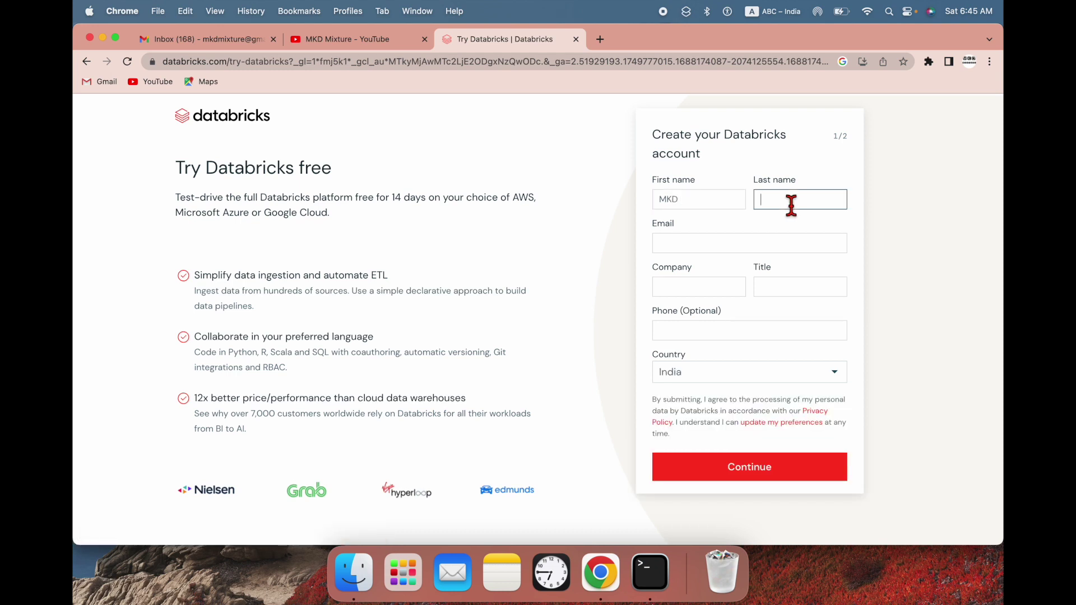
text(Mixtu)
text(re)
click(707, 245)
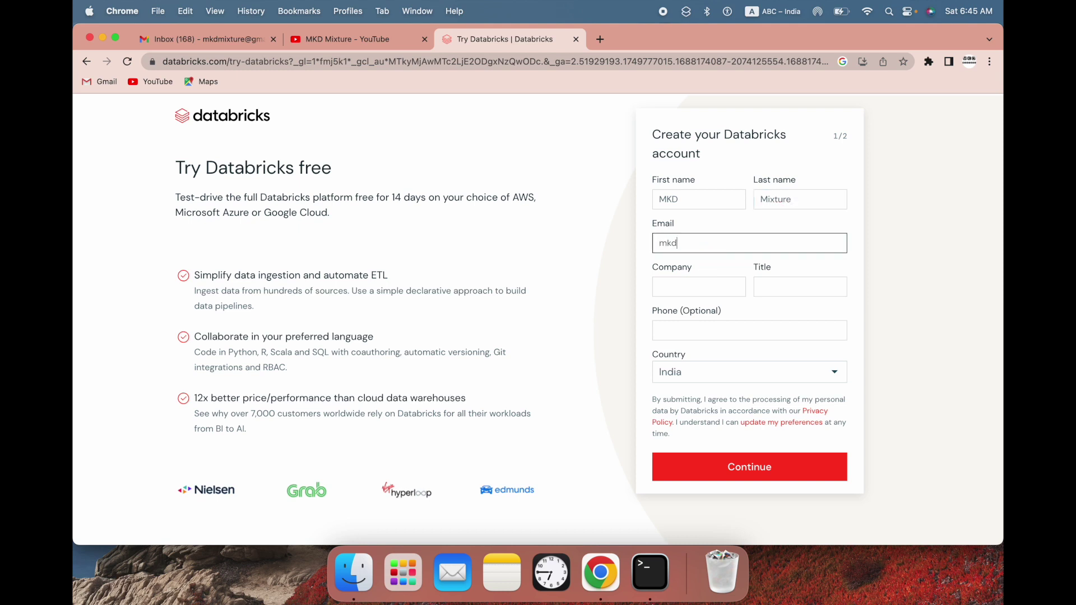
Enter company TCS and job title Data Engineer, then submit the form
click(671, 290)
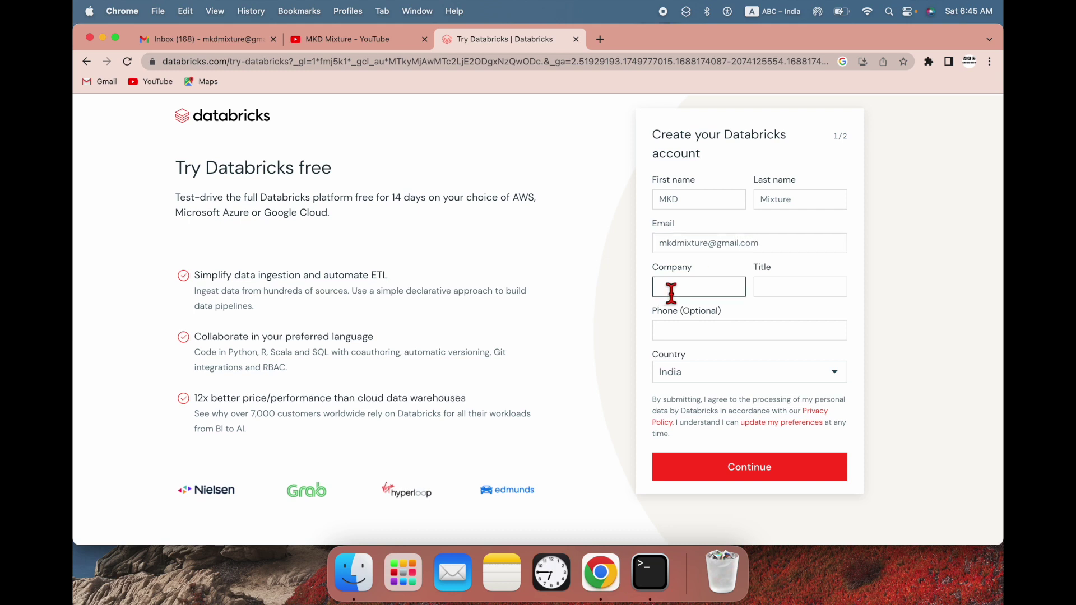
text(TCS)
click(806, 292)
text(Data Engineer)
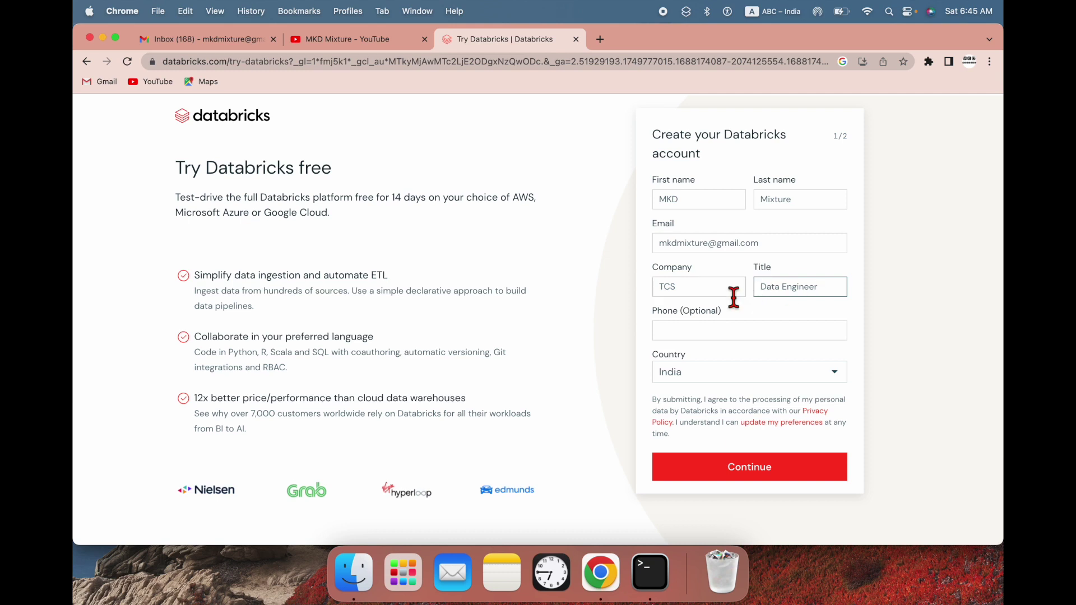
click(713, 290)
click(731, 333)
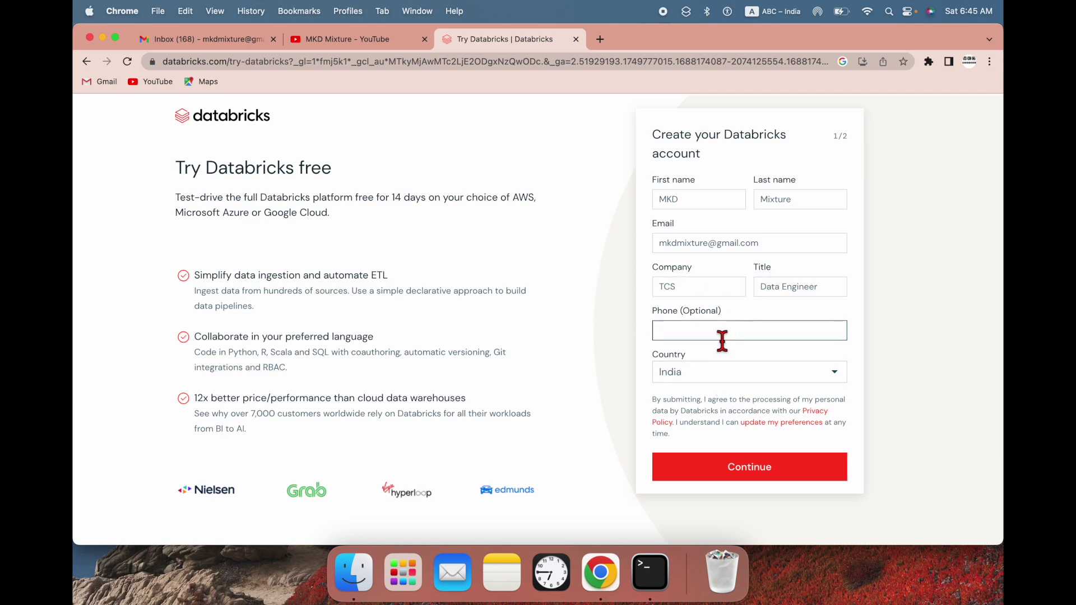
click(767, 481)
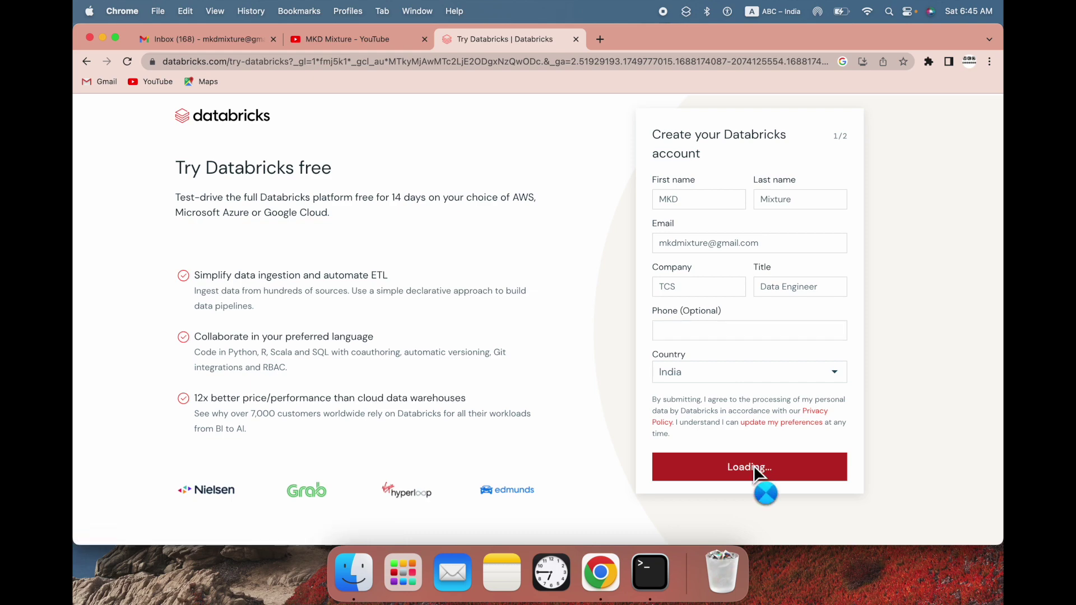
scroll(791, 395, up, 2)
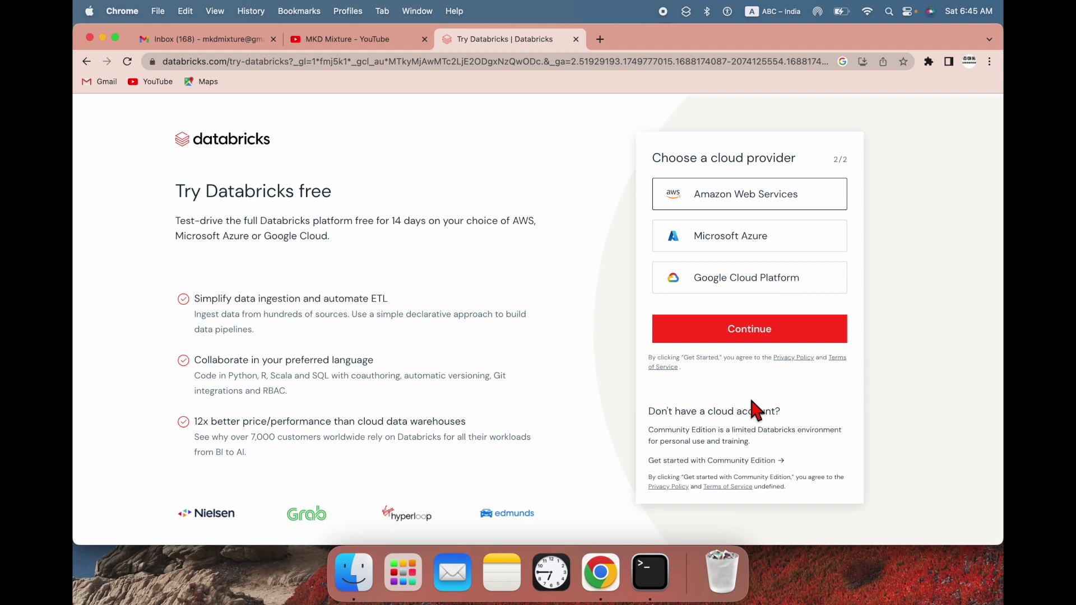
scroll(749, 396, down, 2)
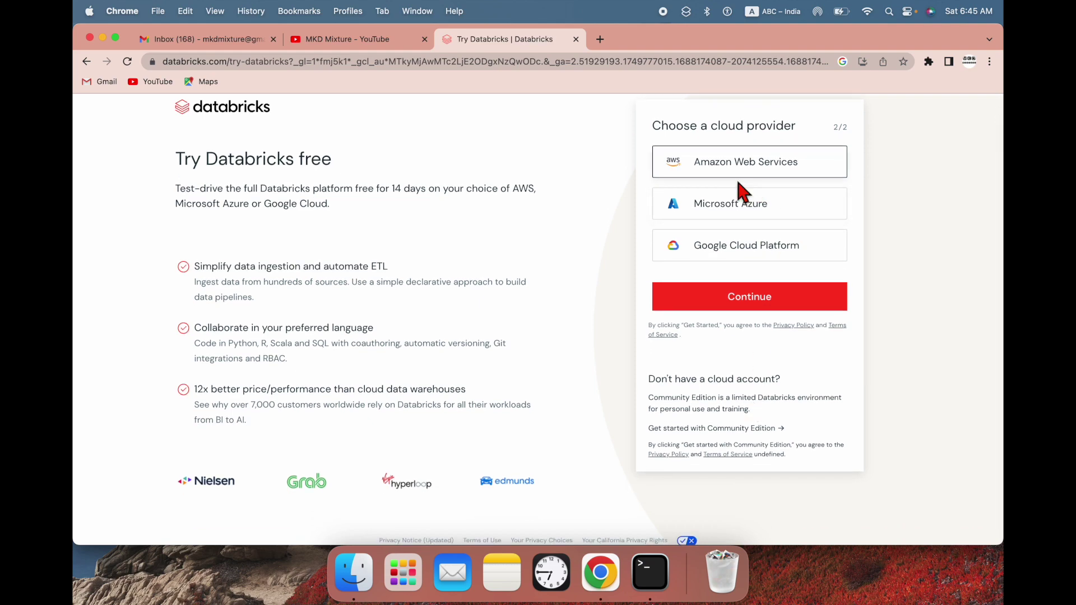
scroll(759, 340, down, 1)
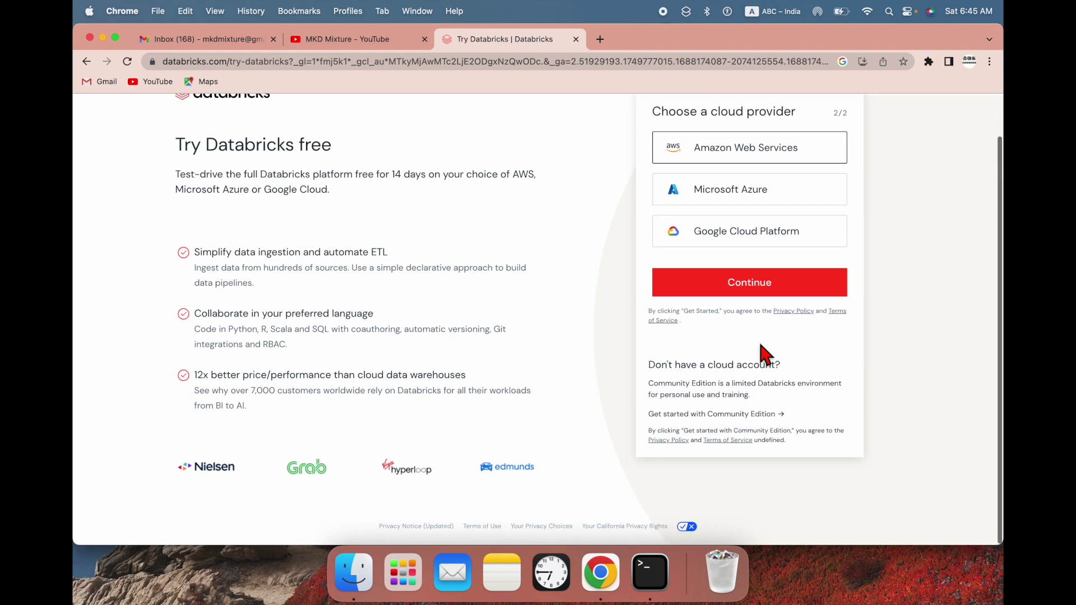
Choose 'Get started with Community Edition' instead of a cloud provider
click(723, 424)
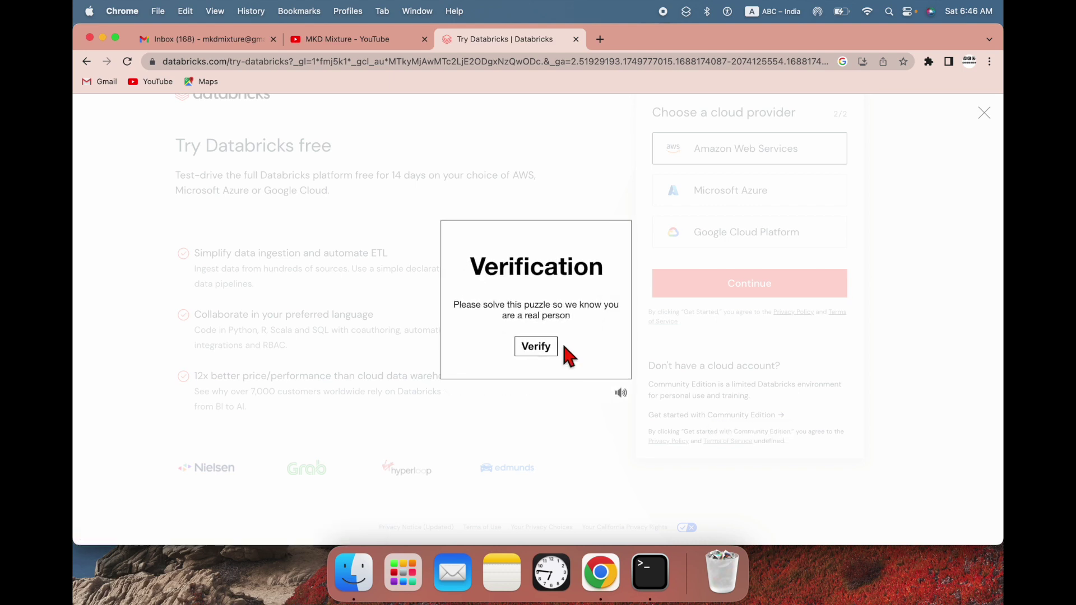
Solve the butterfly verification puzzle, then switch to the Gmail inbox
click(546, 354)
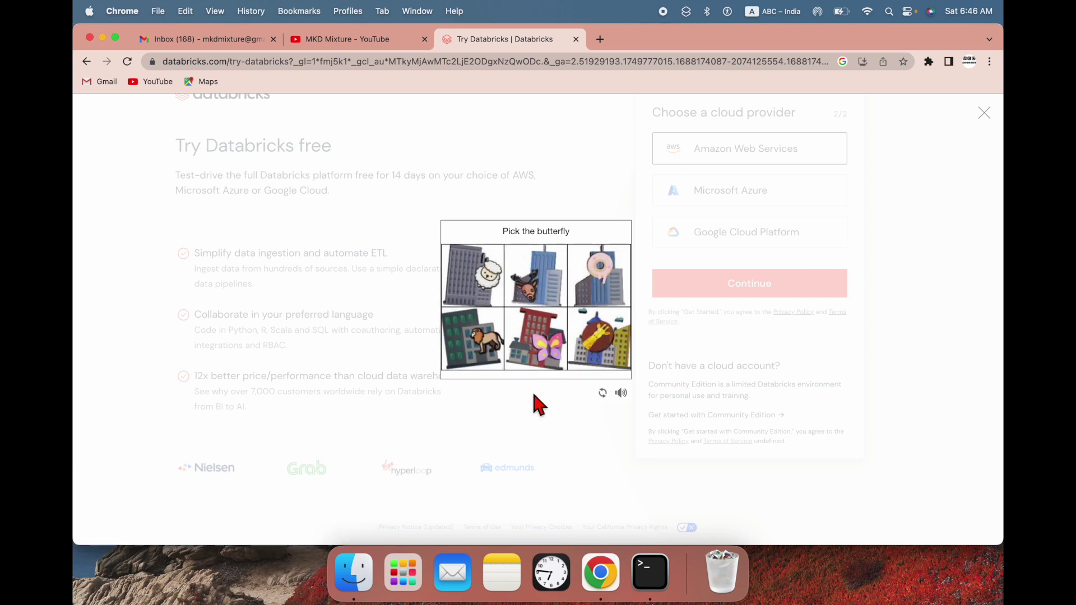
click(538, 343)
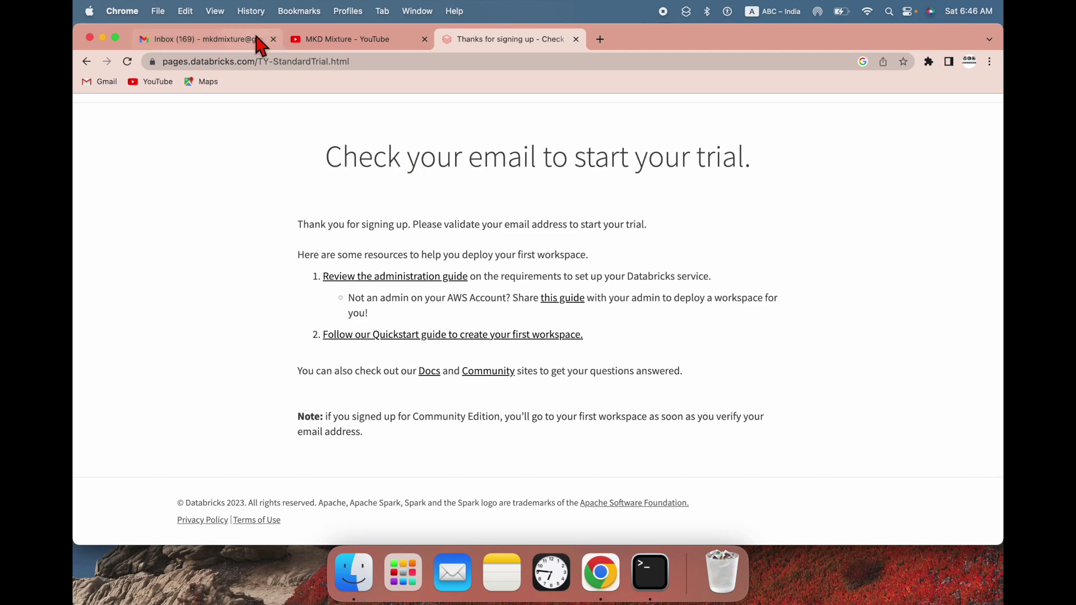
click(210, 39)
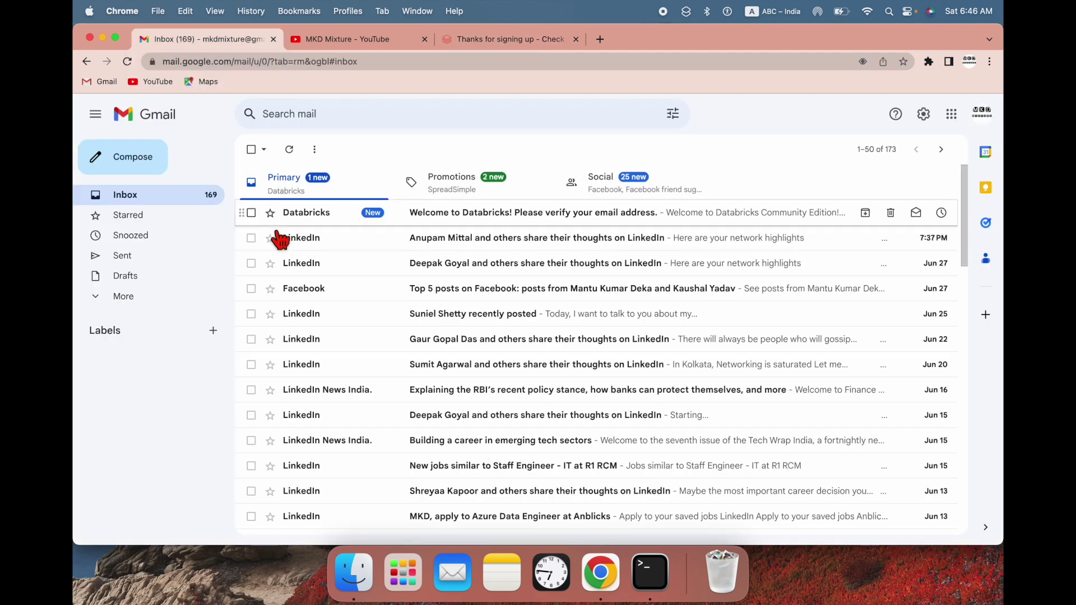
Open the 'Welcome to Databricks! Please verify your email address' email and follow its link
click(474, 218)
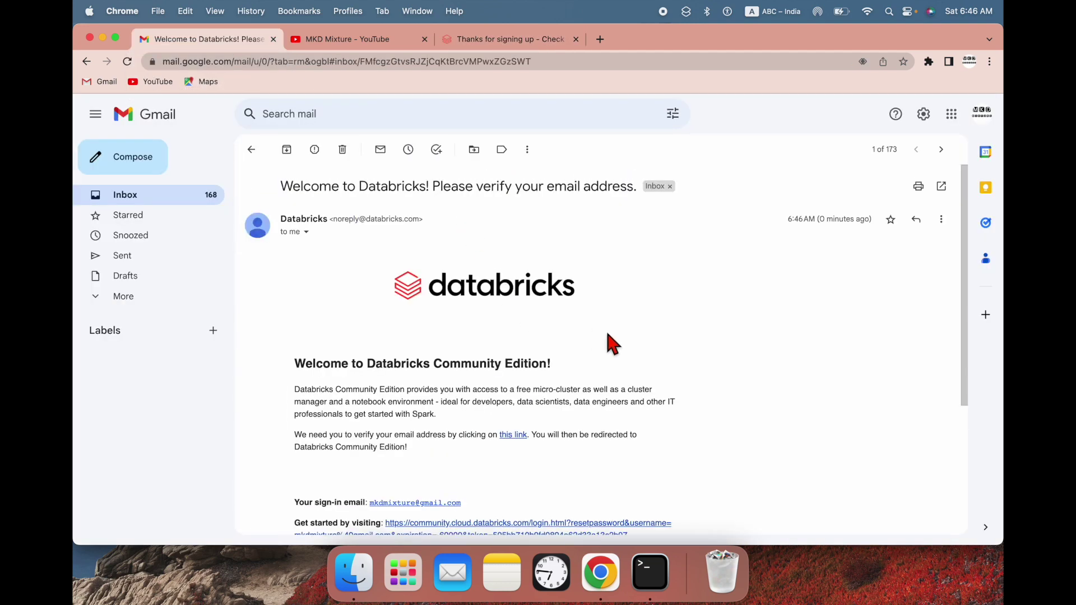
scroll(606, 329, down, 5)
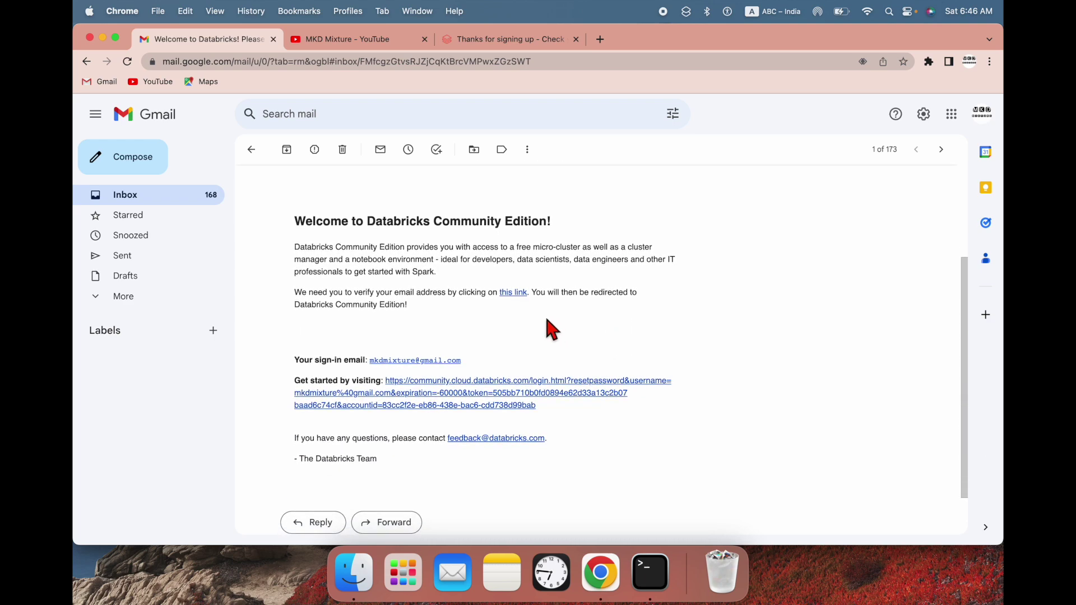
click(515, 294)
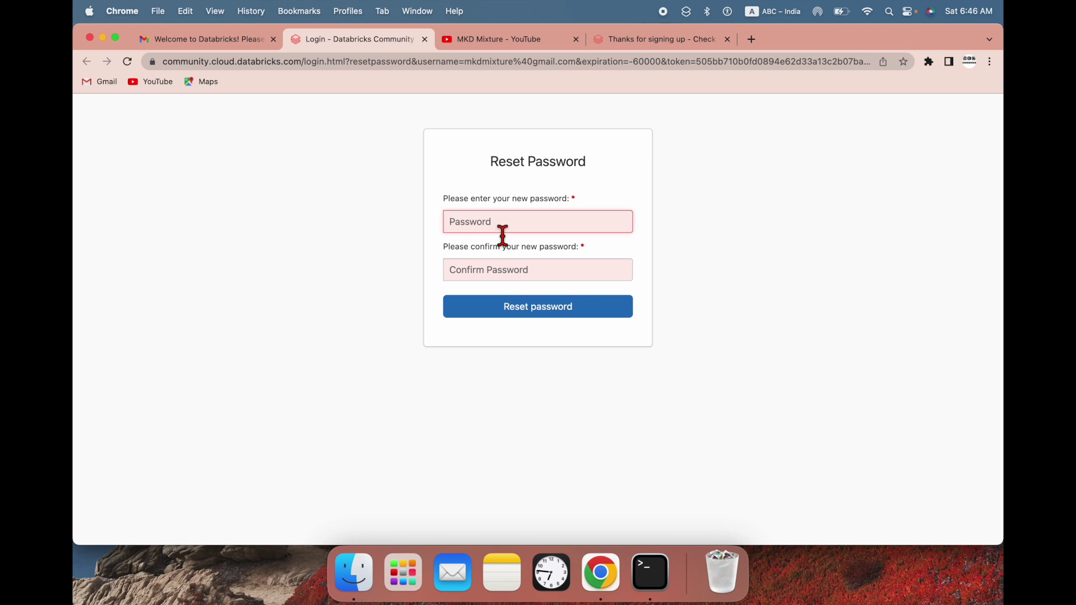
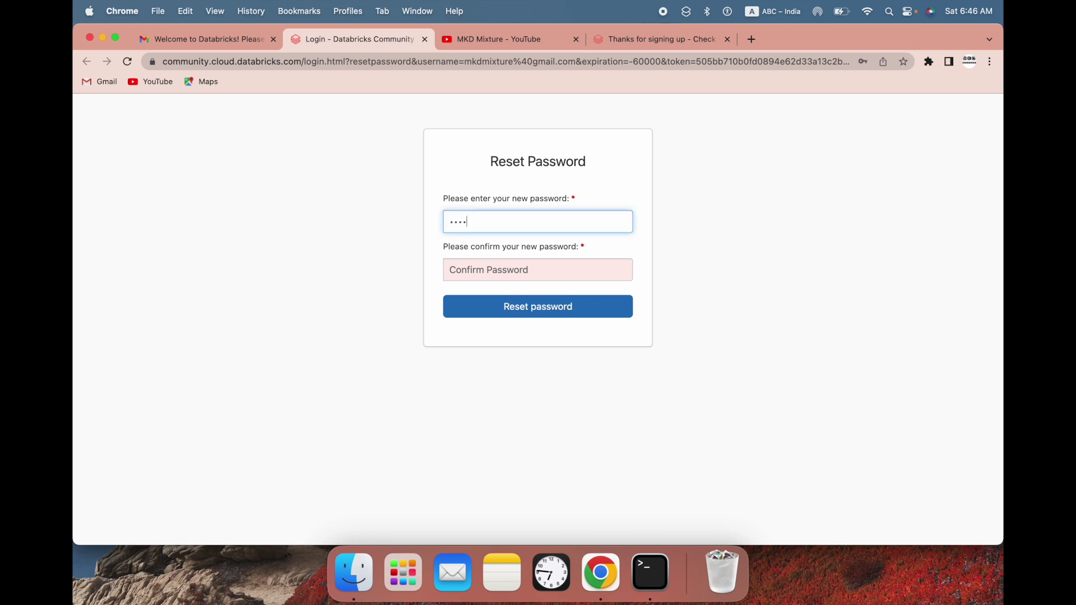
Enter and confirm the new password, then submit it with Reset password
click(493, 270)
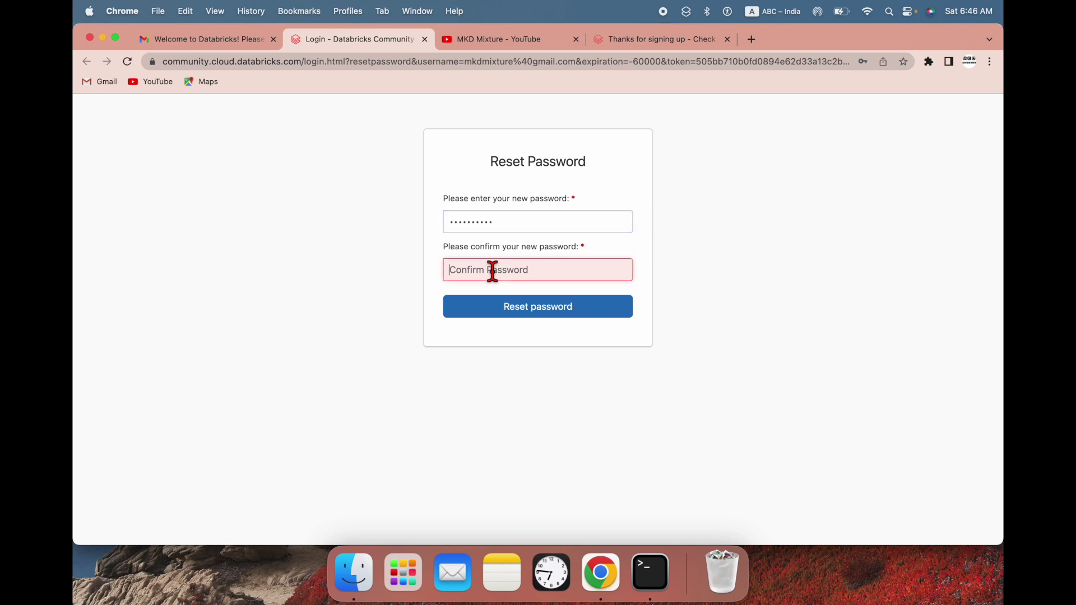
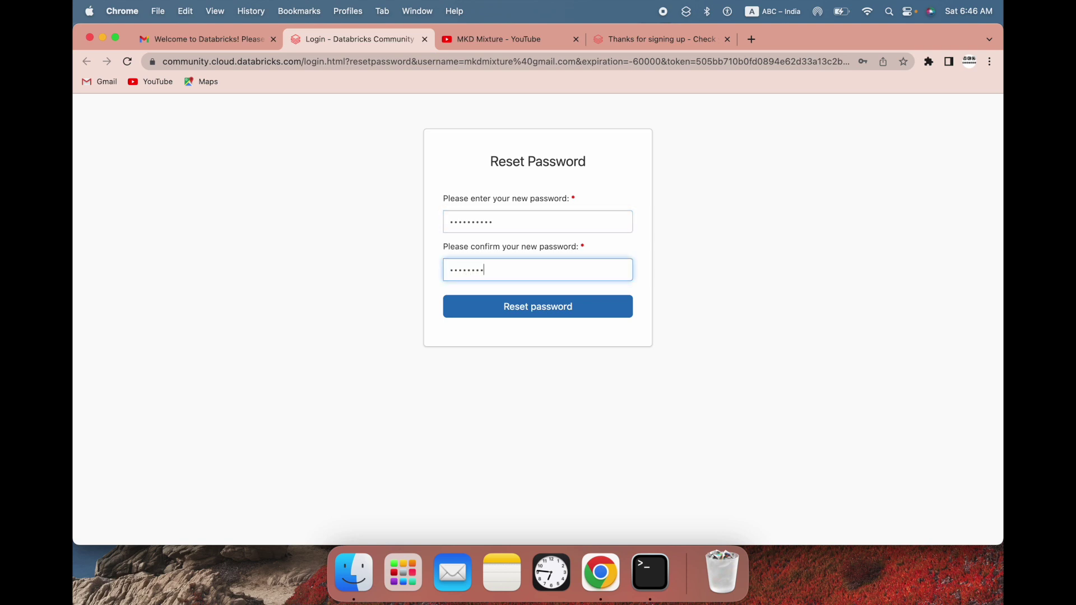
click(547, 313)
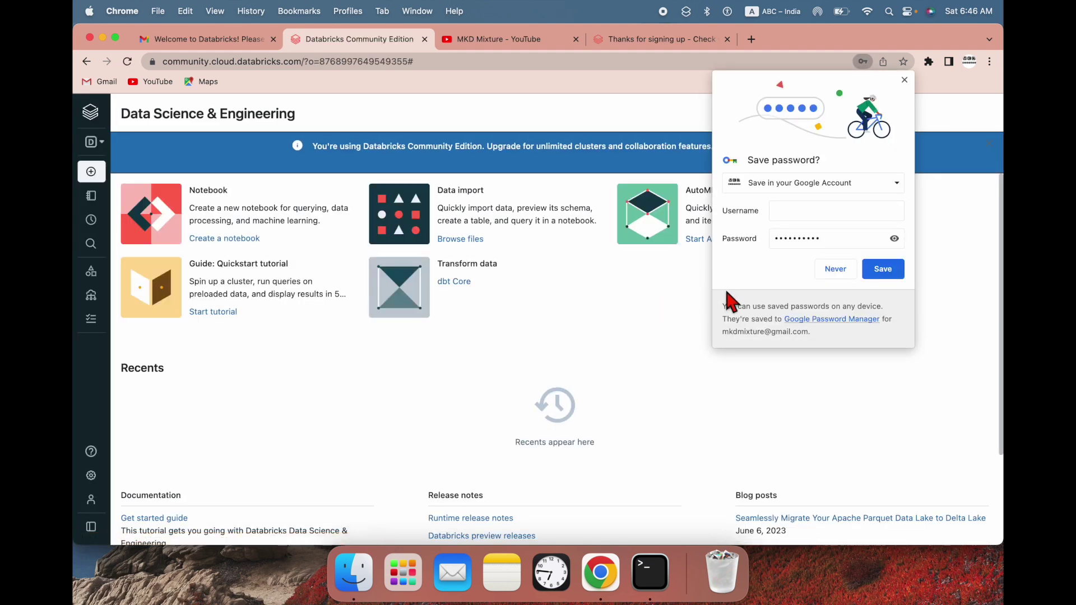
Dismiss Chrome's save-password bubble by choosing Never
click(820, 212)
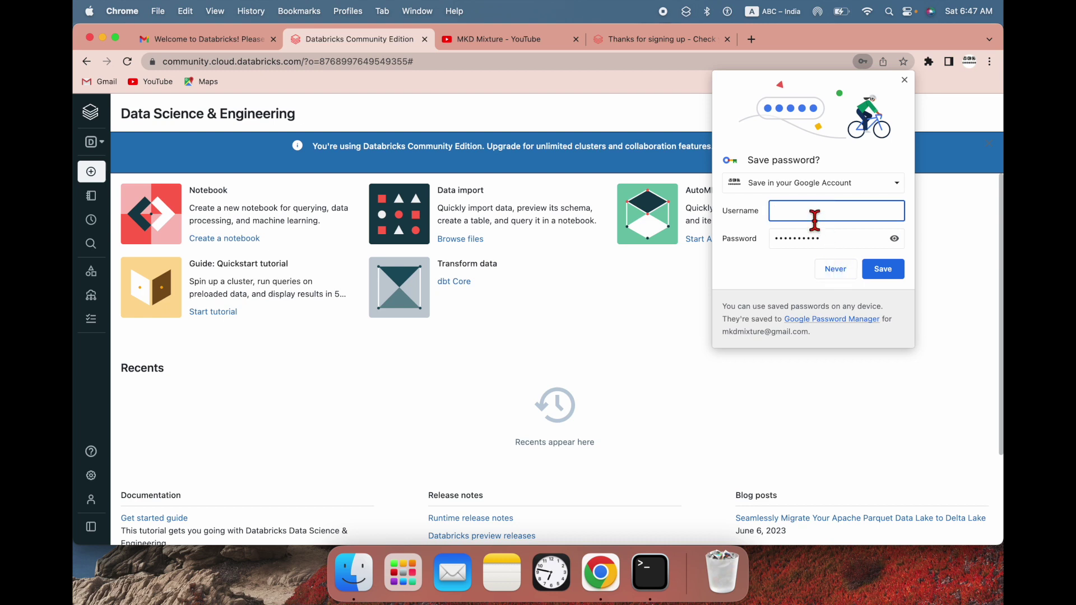
click(836, 269)
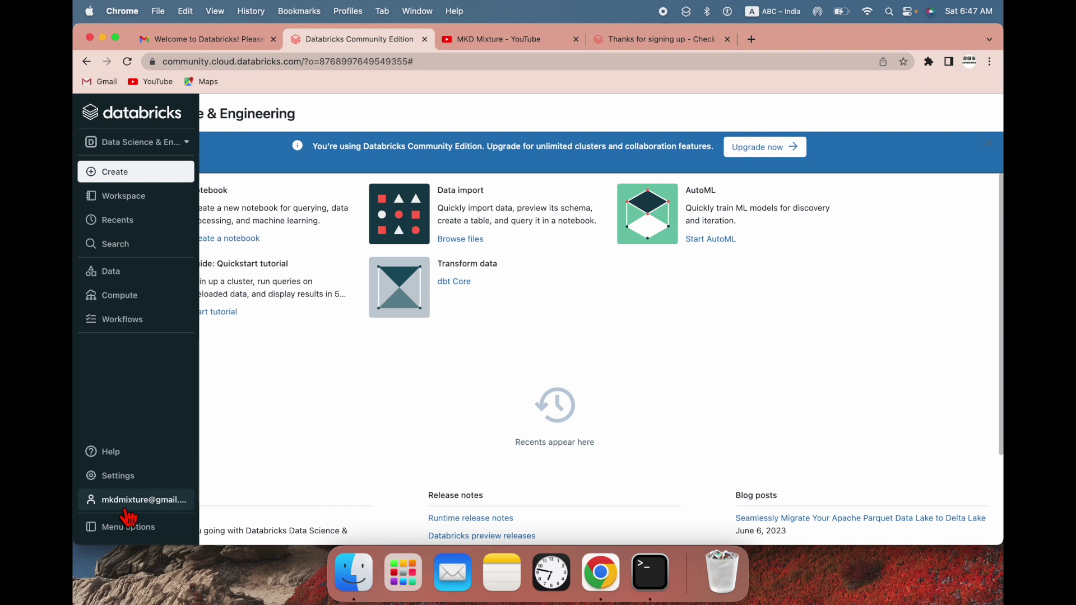
Log out from the account menu, confirm Log Out, and close the Databricks Login tab
click(130, 504)
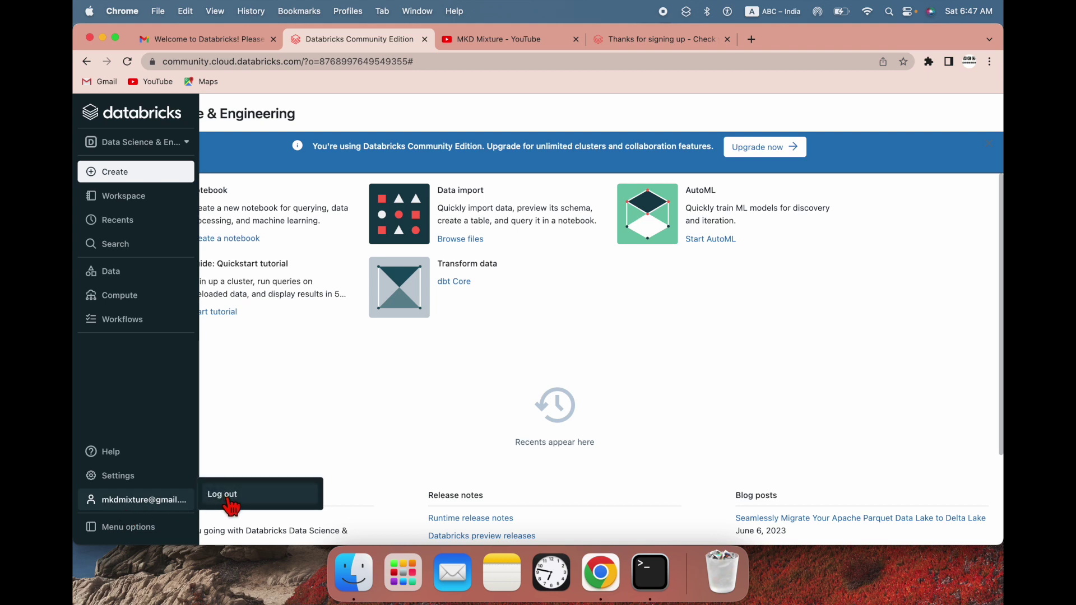
click(222, 493)
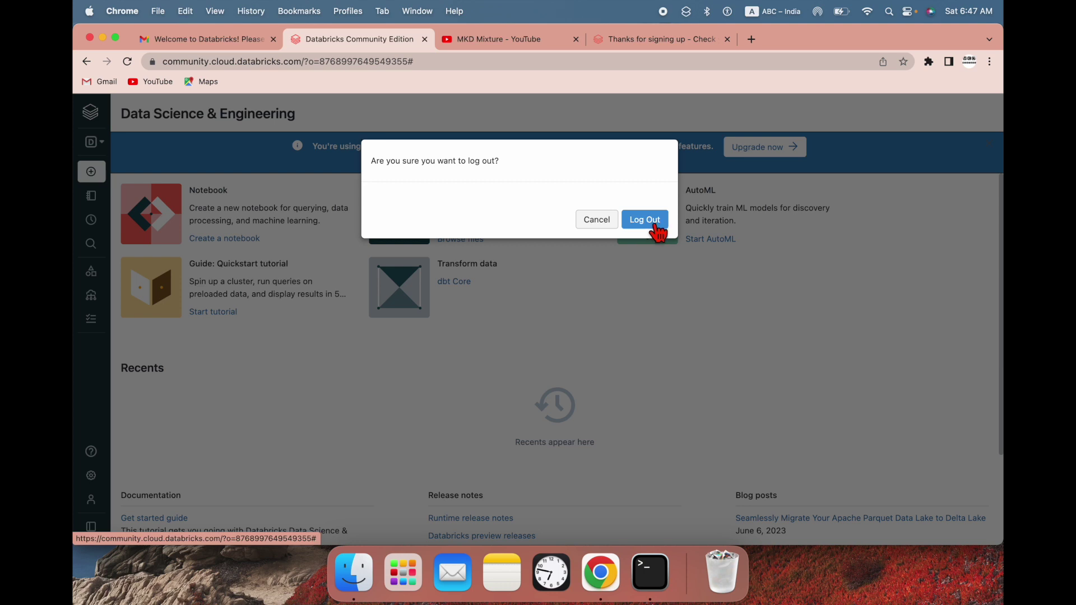
click(646, 220)
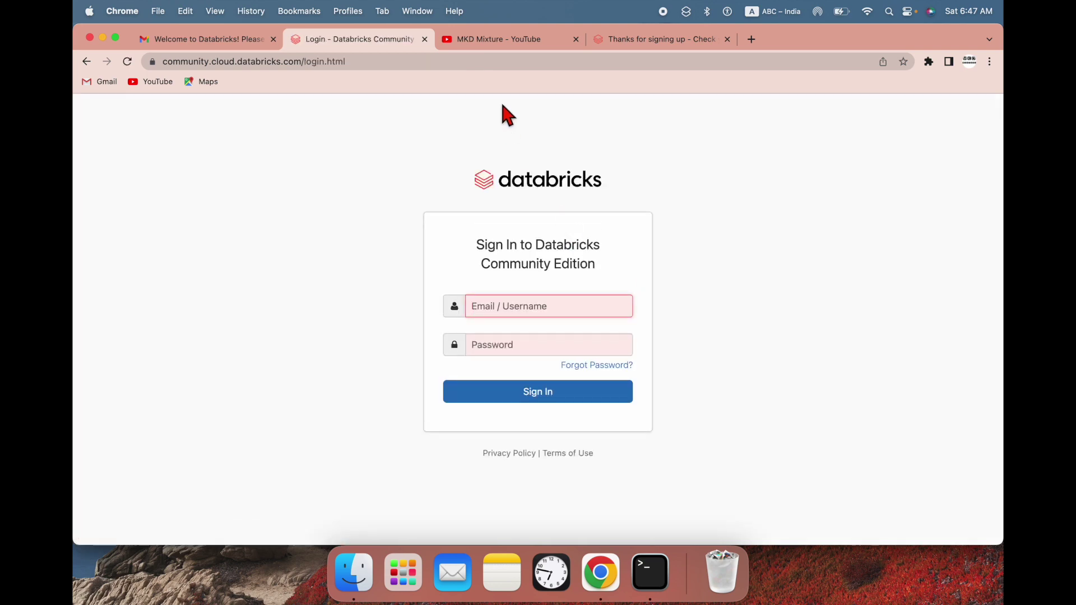
click(424, 39)
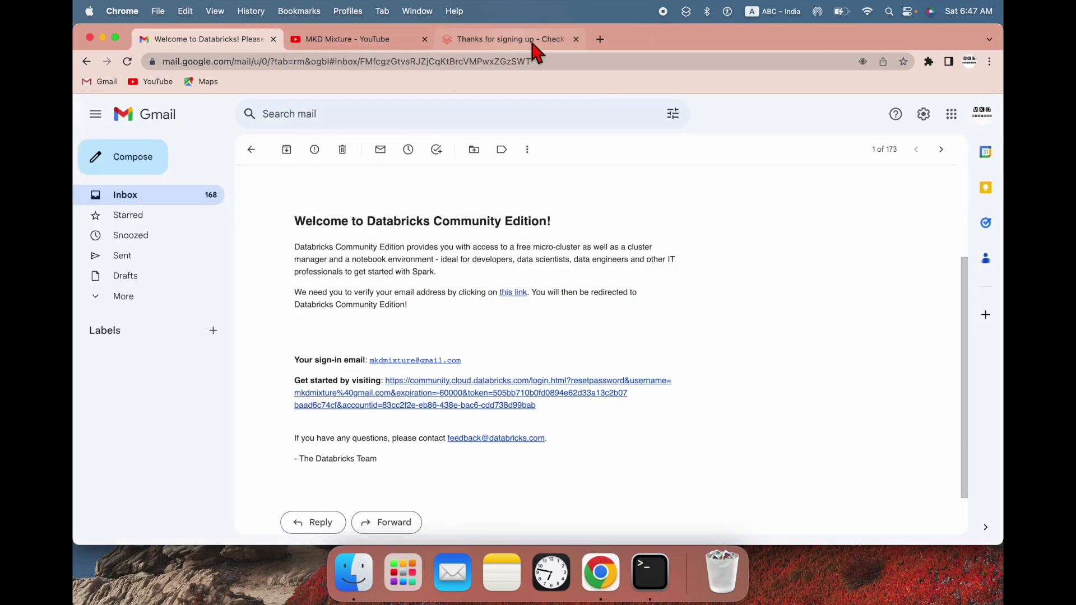
Close the thank-you tab and Google 'databricks community edition' to open its login page
click(595, 40)
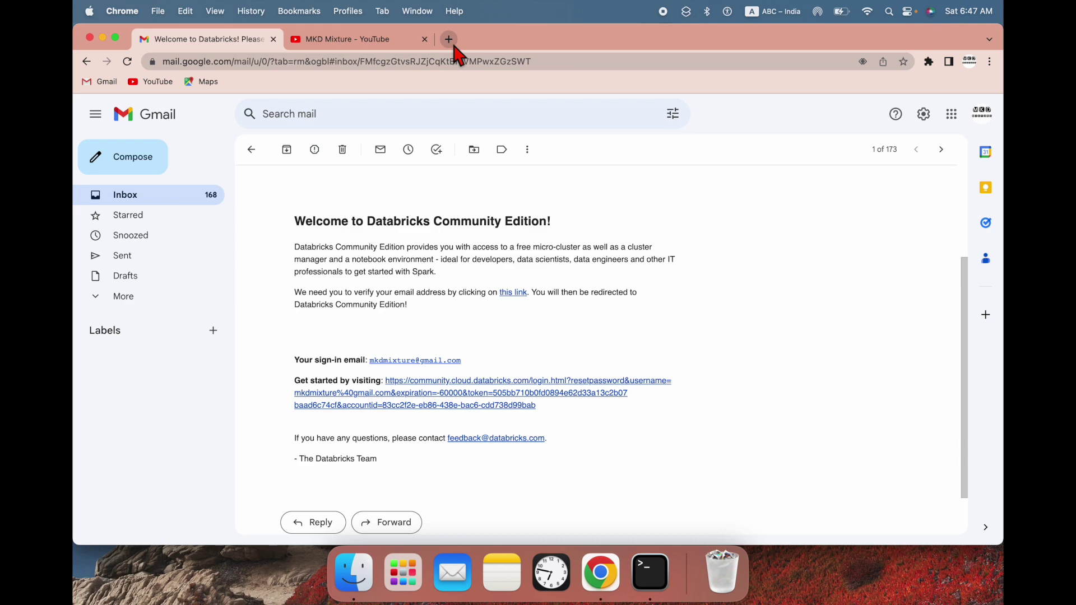
click(448, 38)
click(496, 61)
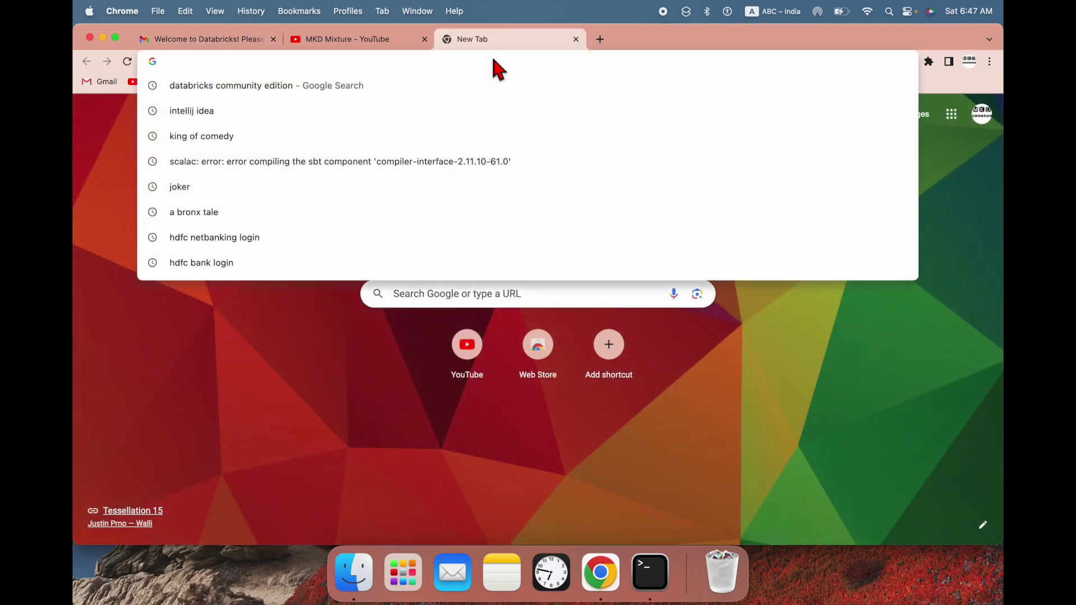
text(data)
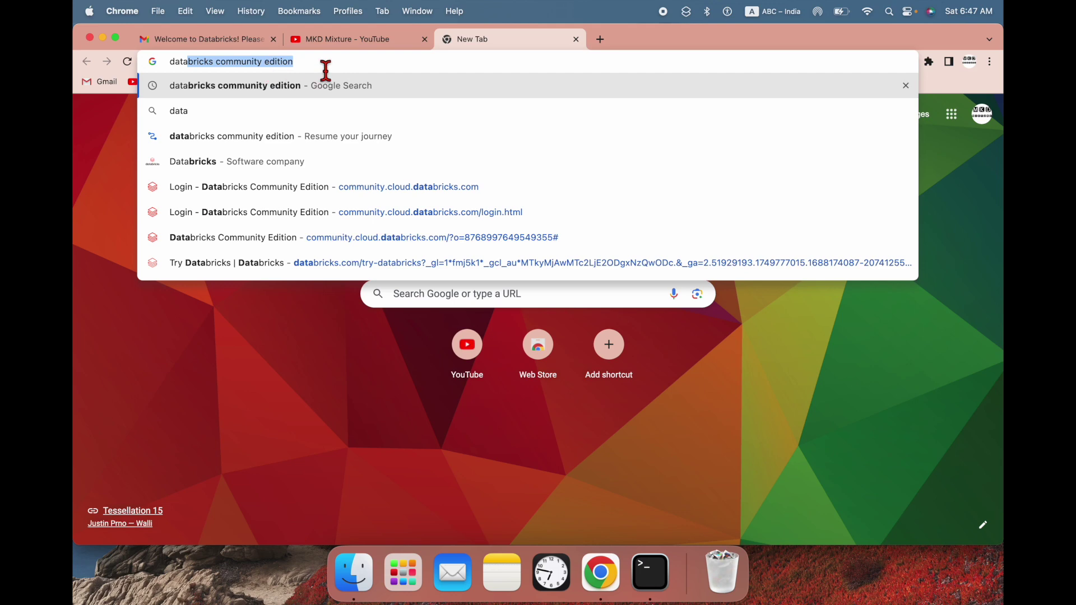
key(Return)
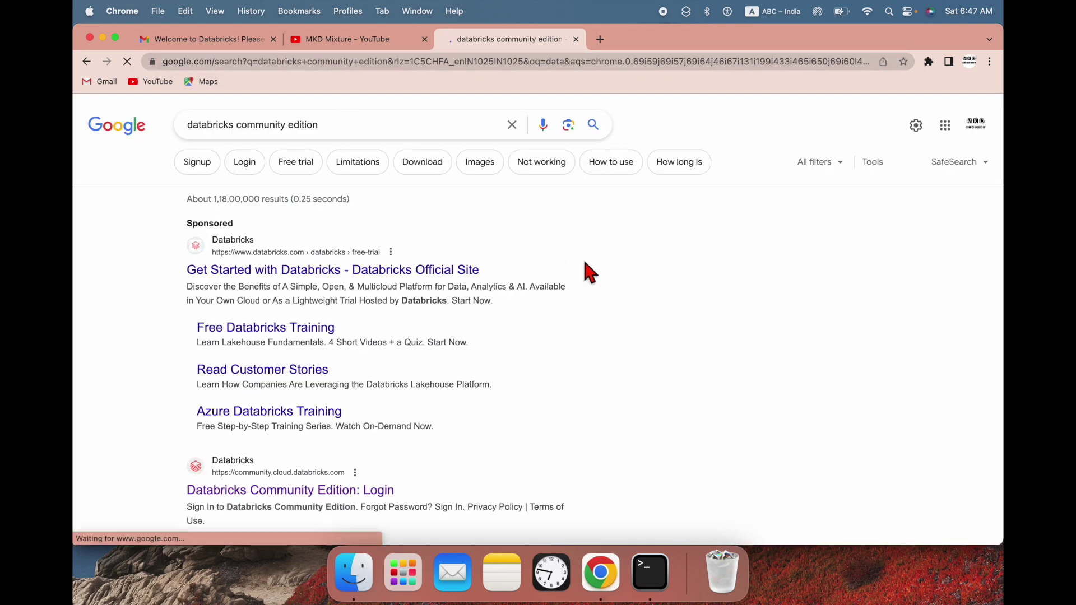
scroll(588, 271, down, 3)
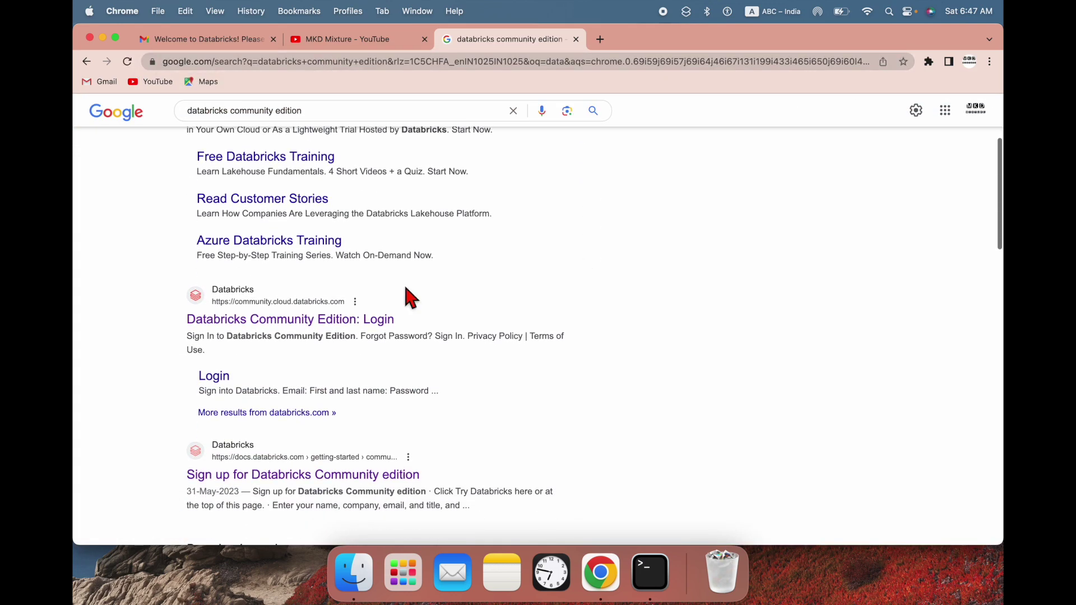
click(300, 325)
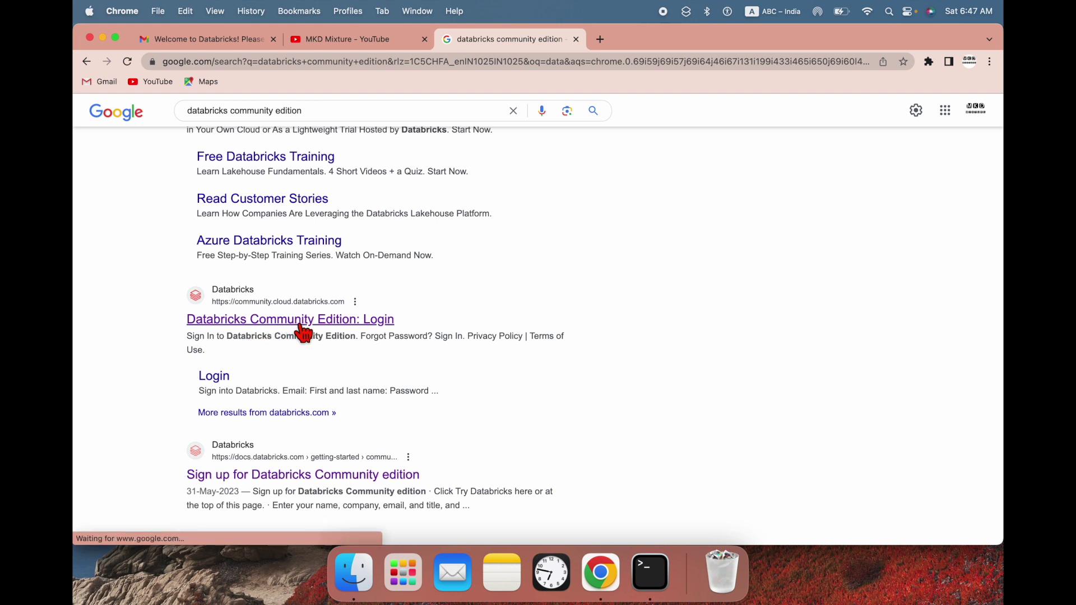
click(307, 324)
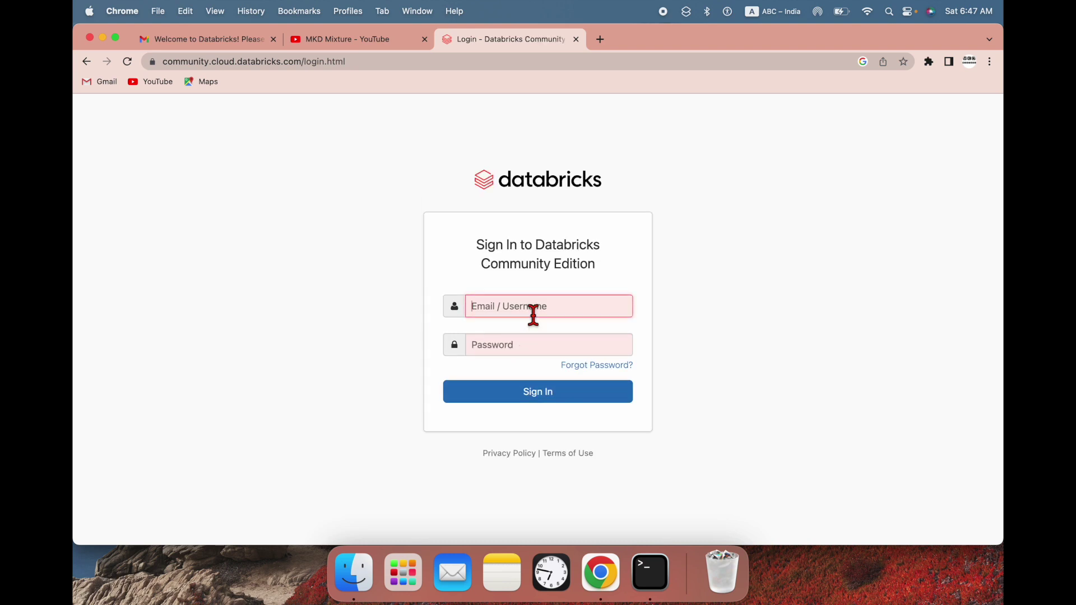
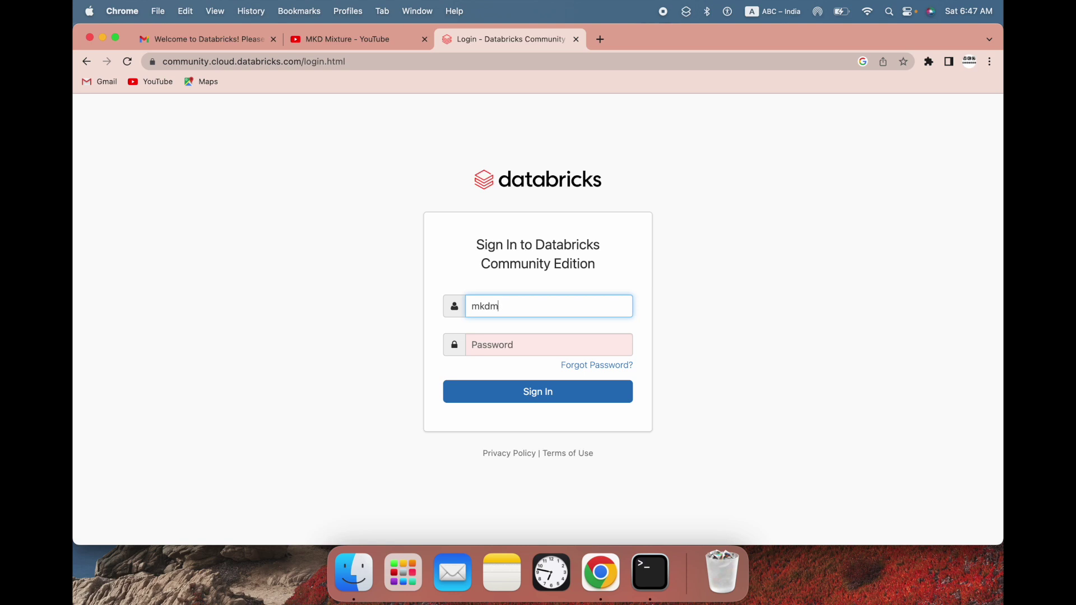
Enter the verified account's email and password on the Community Edition login page
click(520, 350)
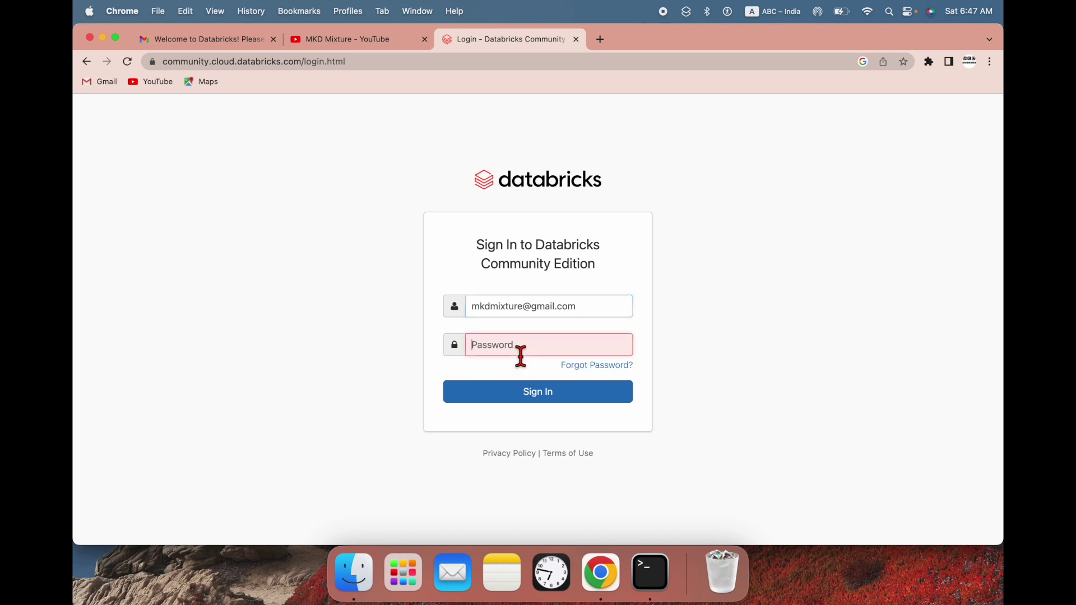
text(••)
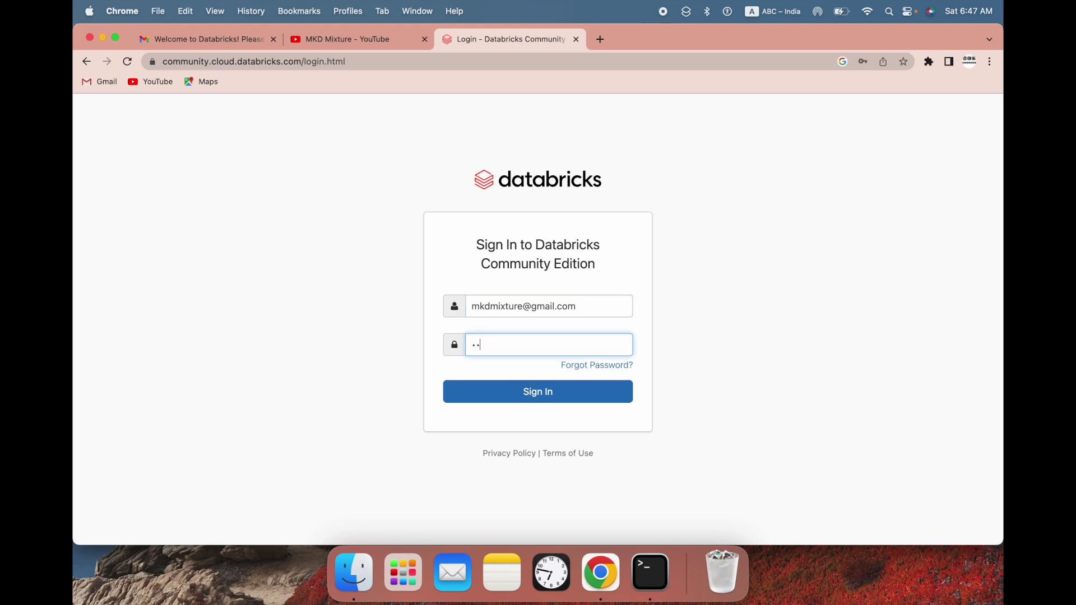
text(••••••••)
click(537, 392)
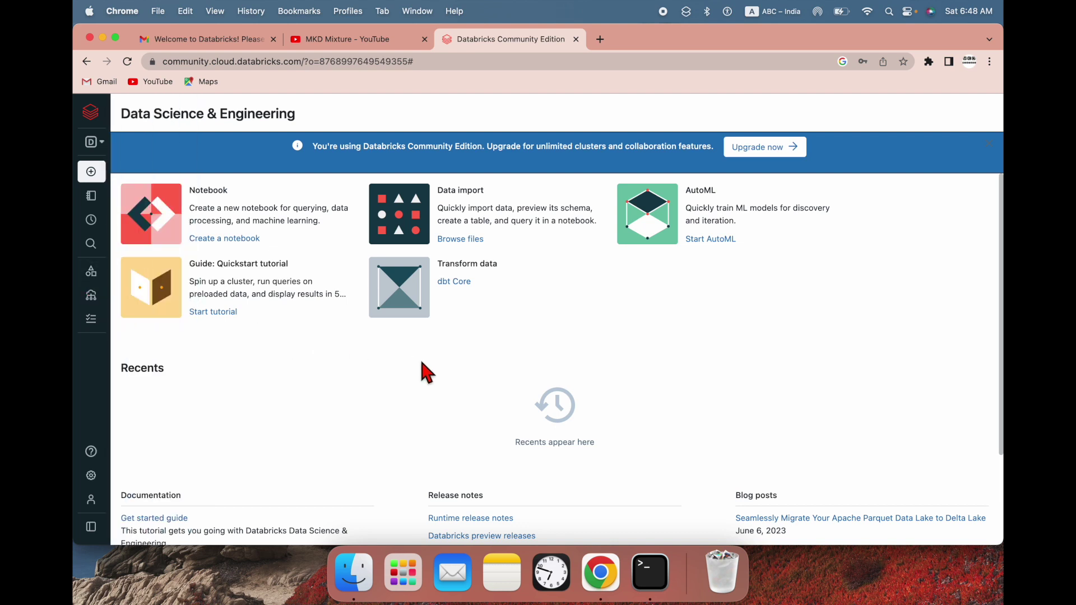
Switch to the MKD Mixture YouTube tab, briefly back to Databricks, then to YouTube again
click(370, 38)
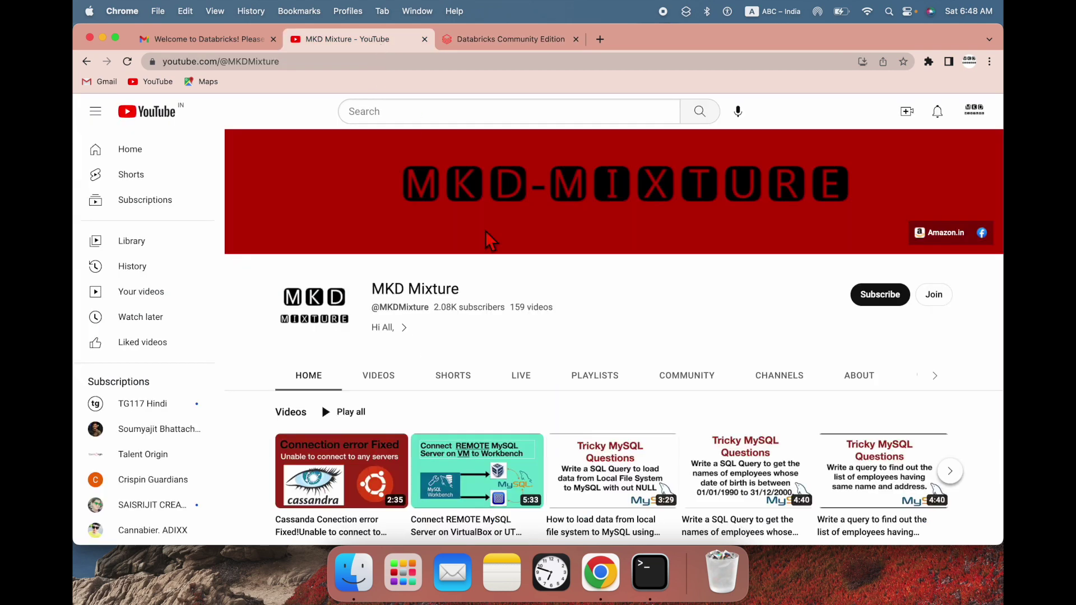
click(510, 39)
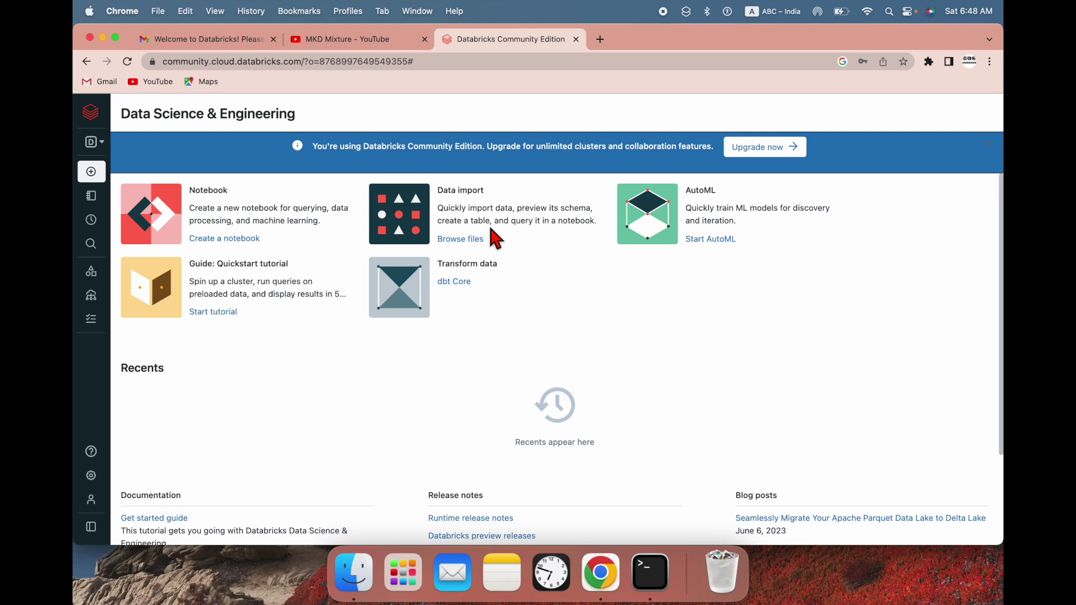
click(402, 43)
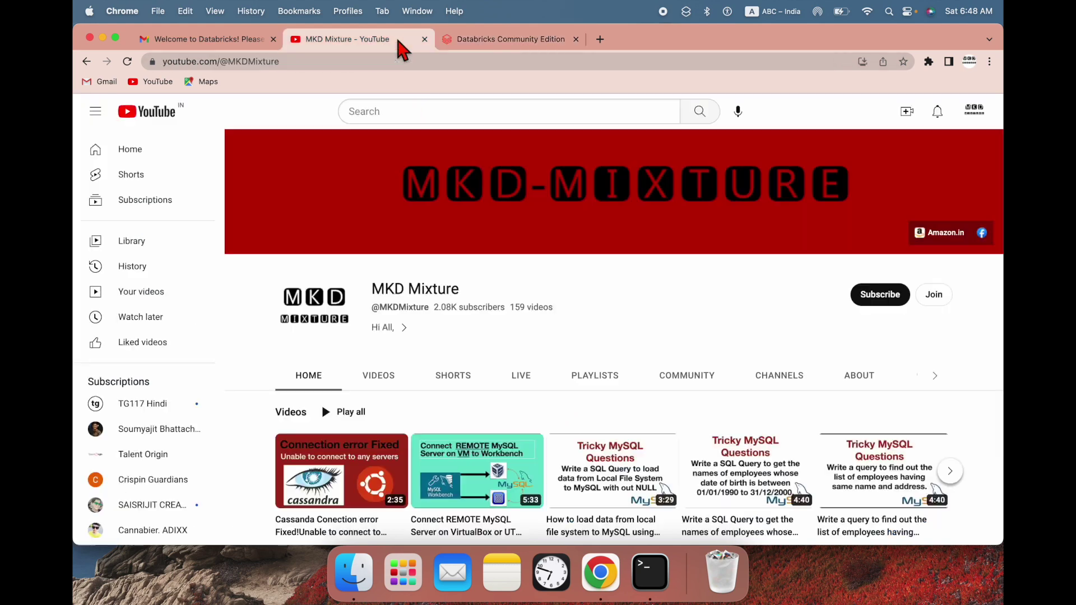